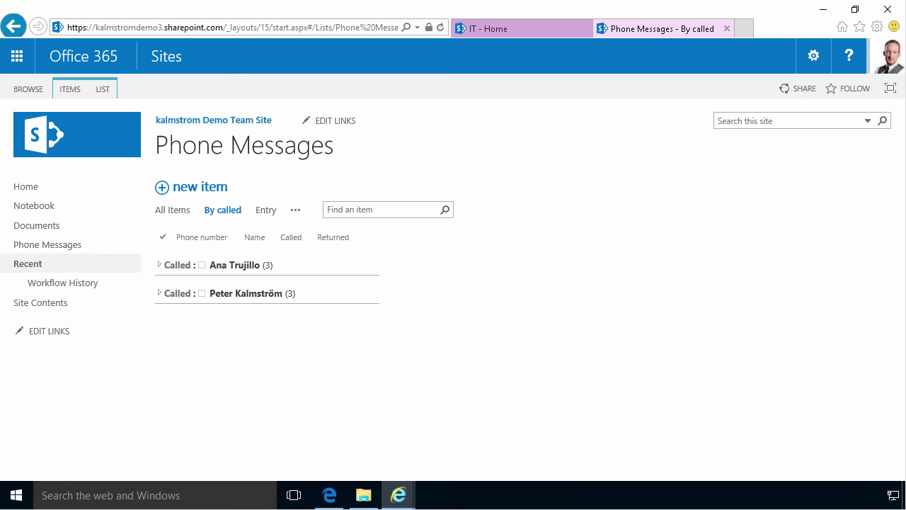
# Expand the first 'Called' group in Phone Messages to reveal its three unreturned messages
pyautogui.click(573, 338)
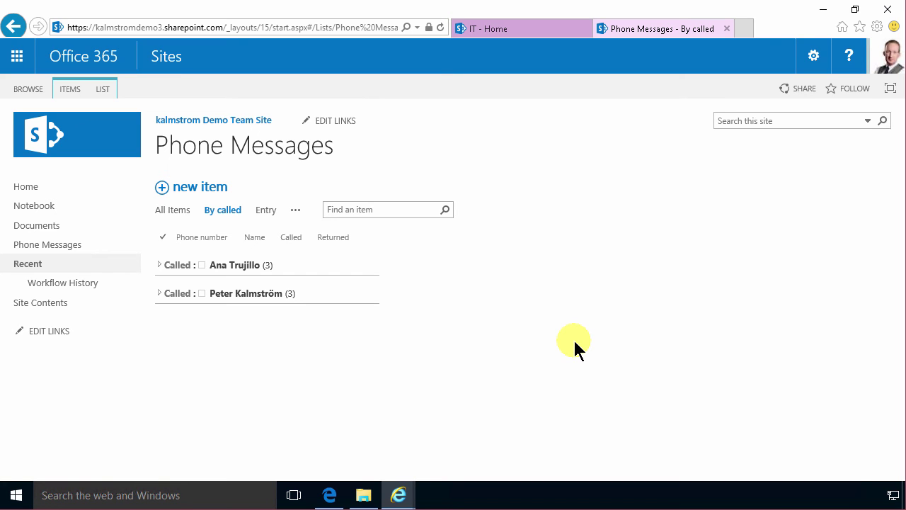
pyautogui.click(161, 267)
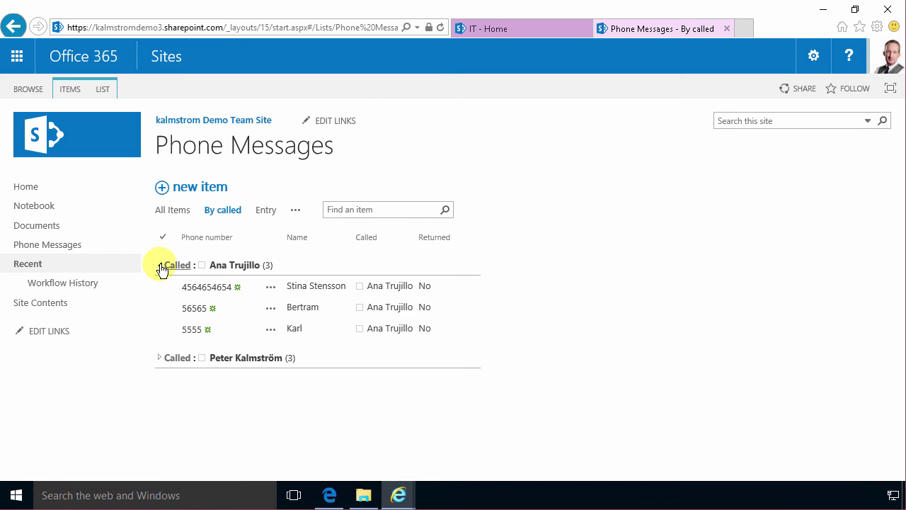
# Go from the IT site home page to its Site settings via the gear menu
pyautogui.click(525, 29)
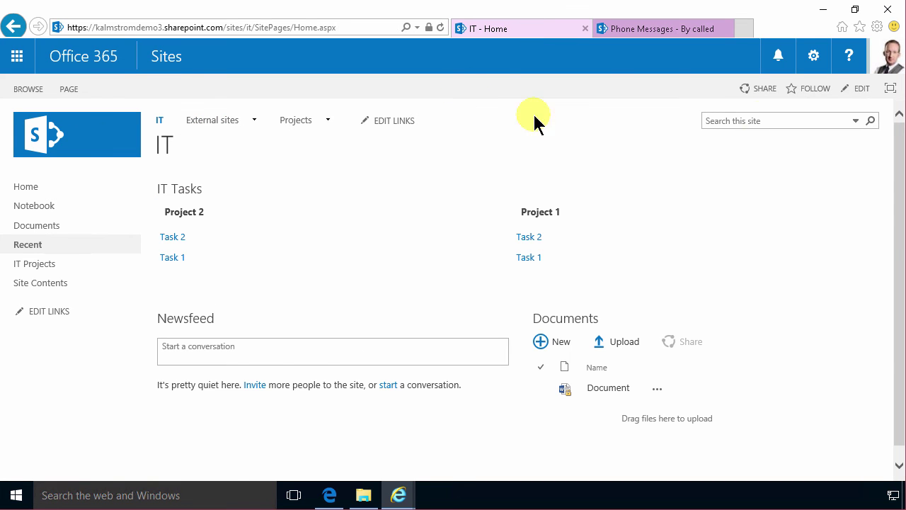
pyautogui.click(662, 30)
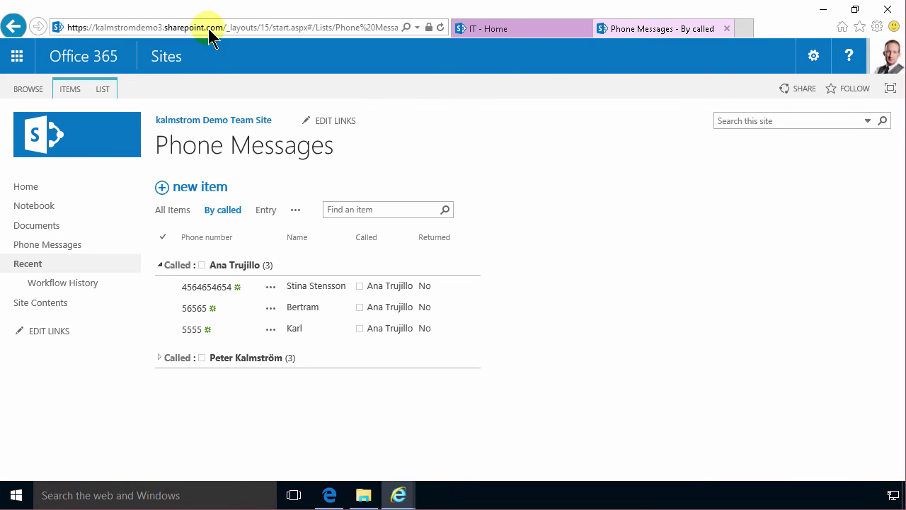
pyautogui.click(551, 27)
pyautogui.click(820, 62)
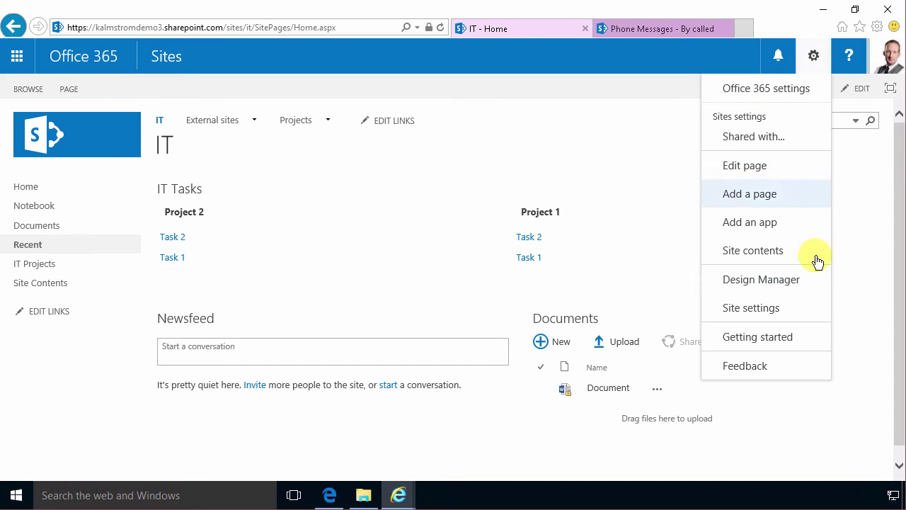
pyautogui.click(791, 309)
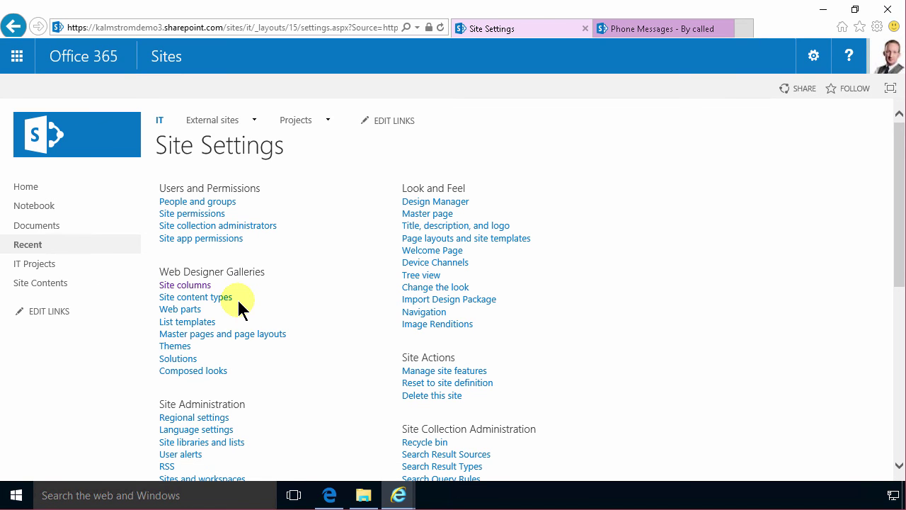
# Open 'Content type publishing' under Site Collection Administration
pyautogui.scroll(-3, 239, 306)
pyautogui.scroll(2, 427, 290)
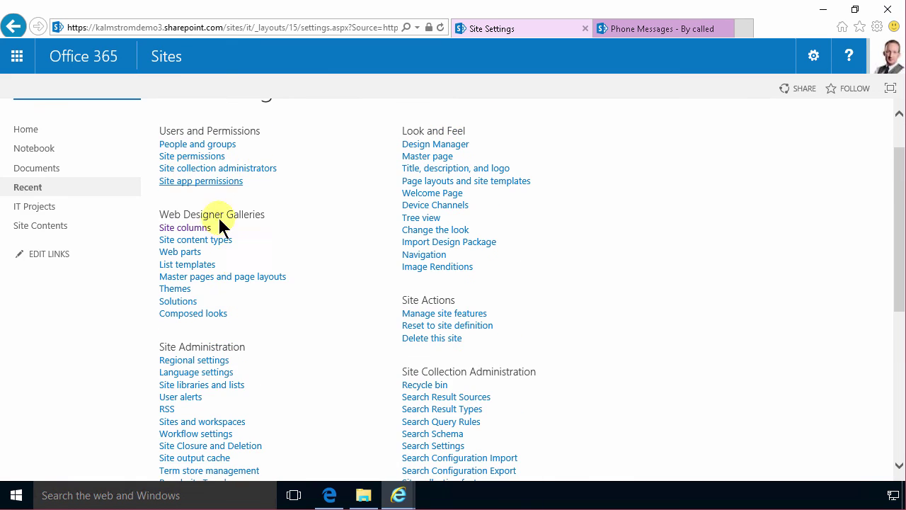
pyautogui.scroll(-3, 307, 333)
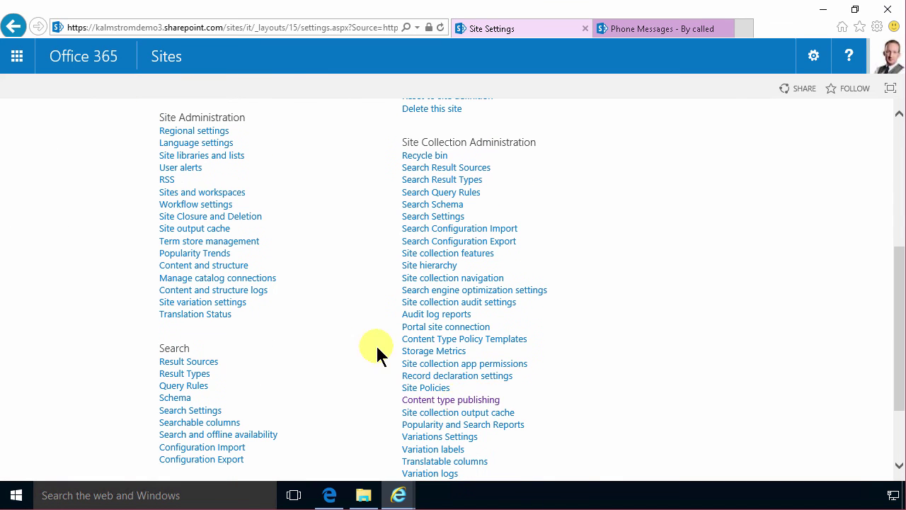
pyautogui.click(459, 402)
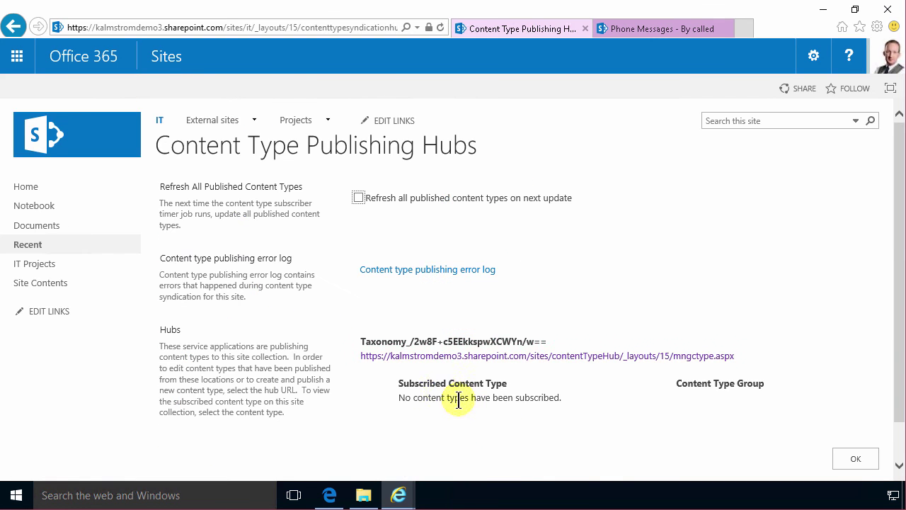
# Follow the Content Type Hub from its URL, then open it from Sites I'm following
pyautogui.click(427, 358)
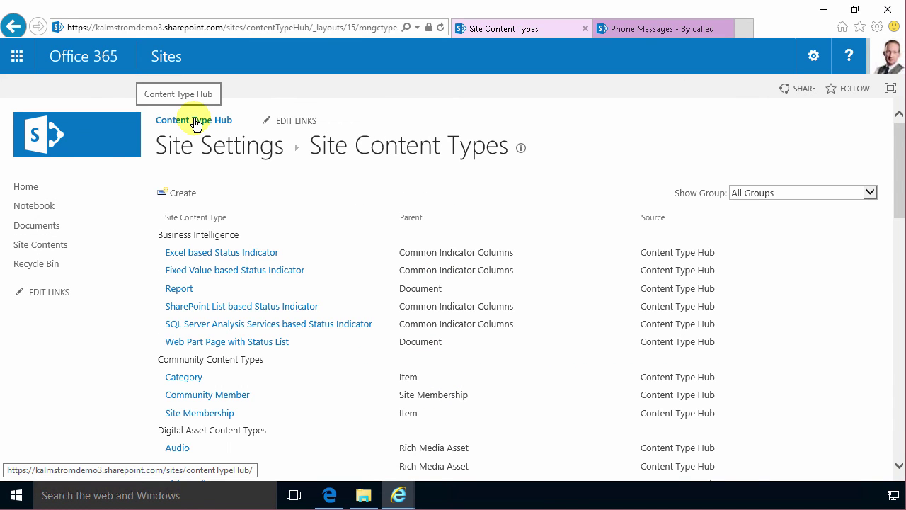
pyautogui.click(849, 92)
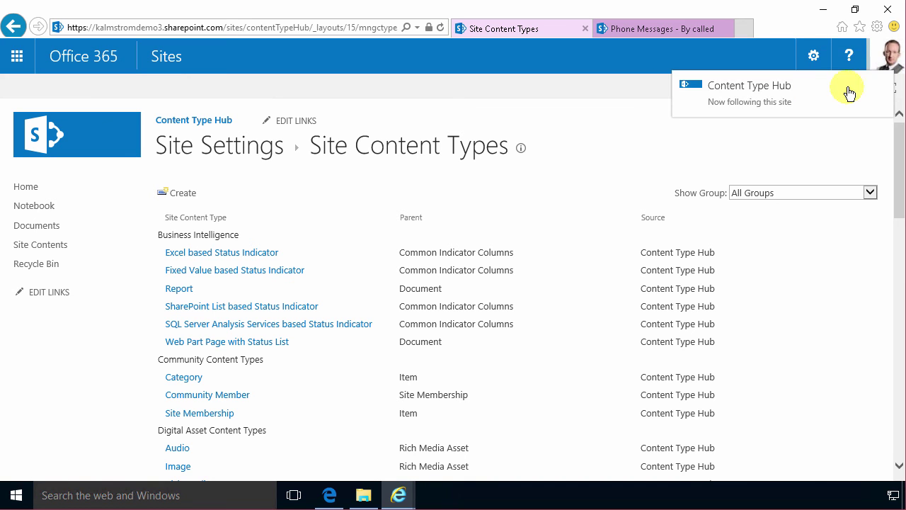
pyautogui.click(166, 57)
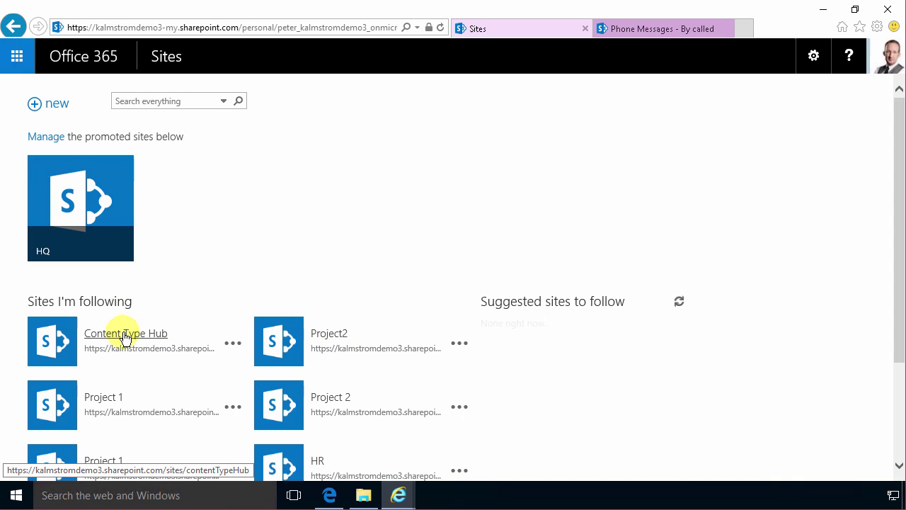
pyautogui.click(124, 337)
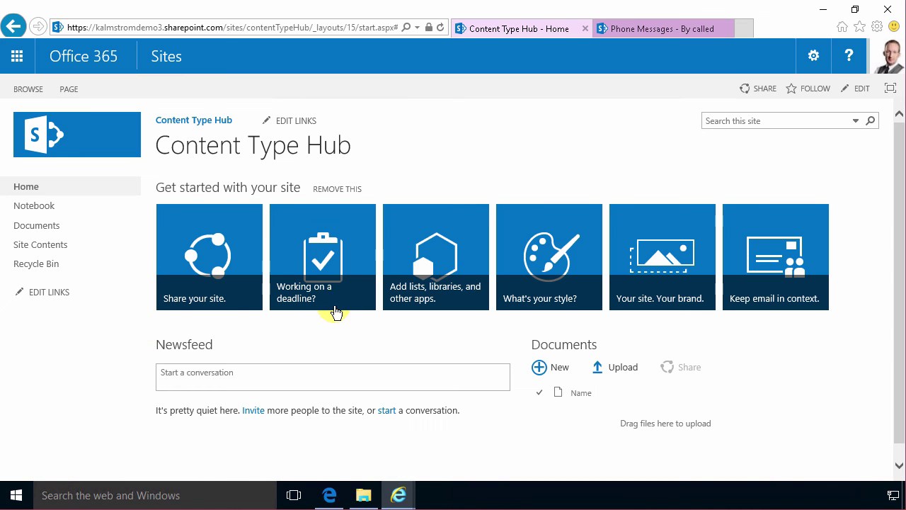
# Close the Phone Messages tab and open the hub's 'Site content types' from Site settings
pyautogui.click(816, 56)
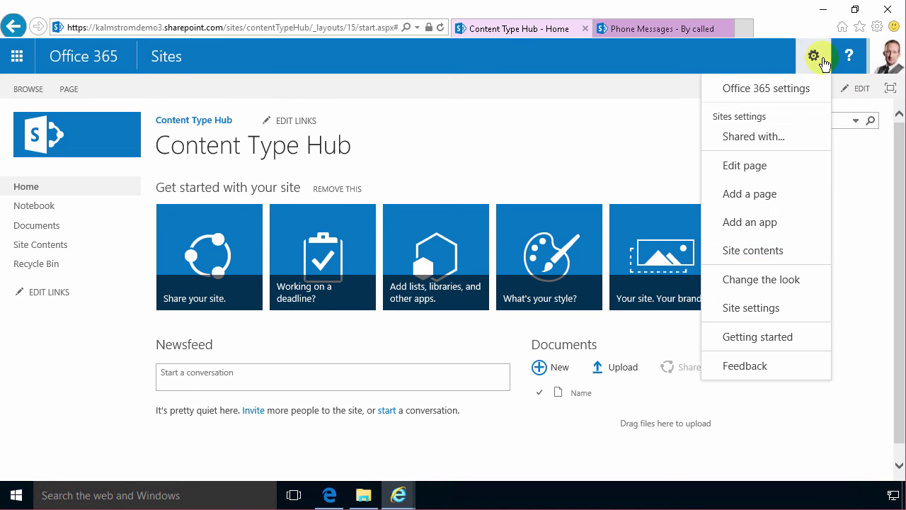
pyautogui.click(763, 308)
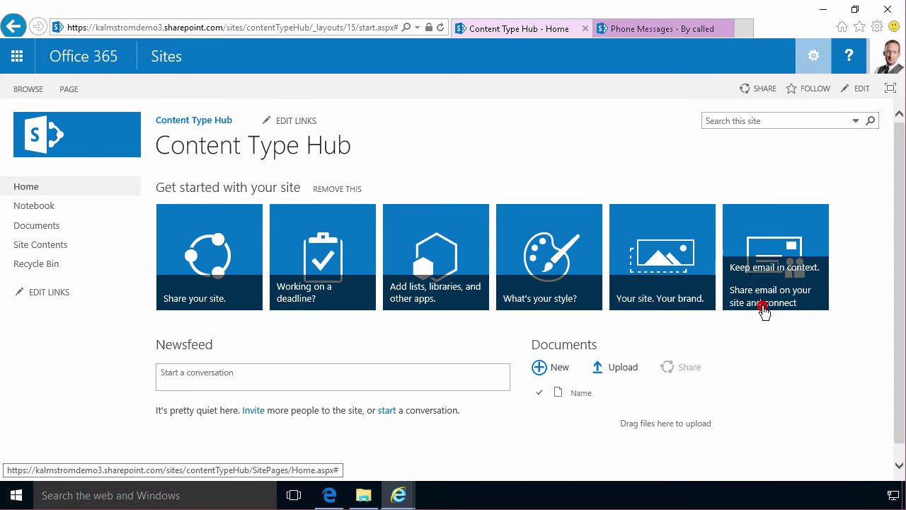
pyautogui.click(728, 29)
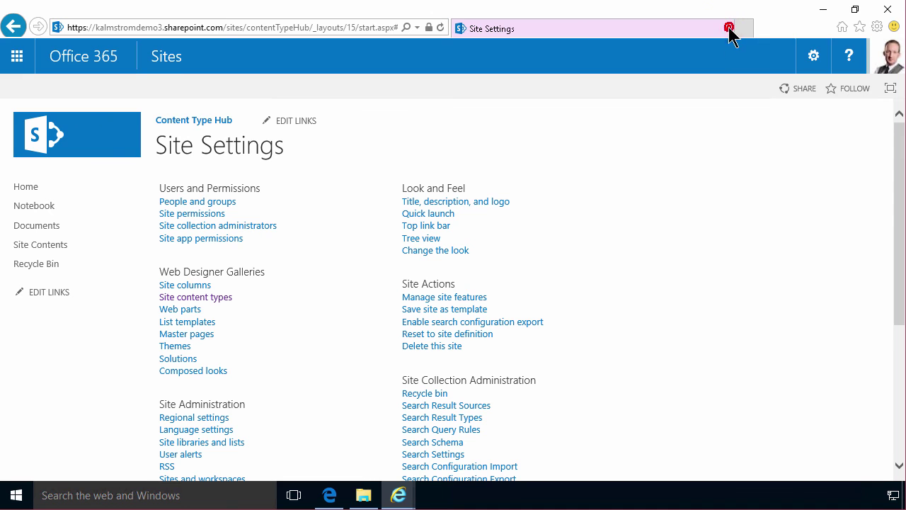
pyautogui.click(191, 298)
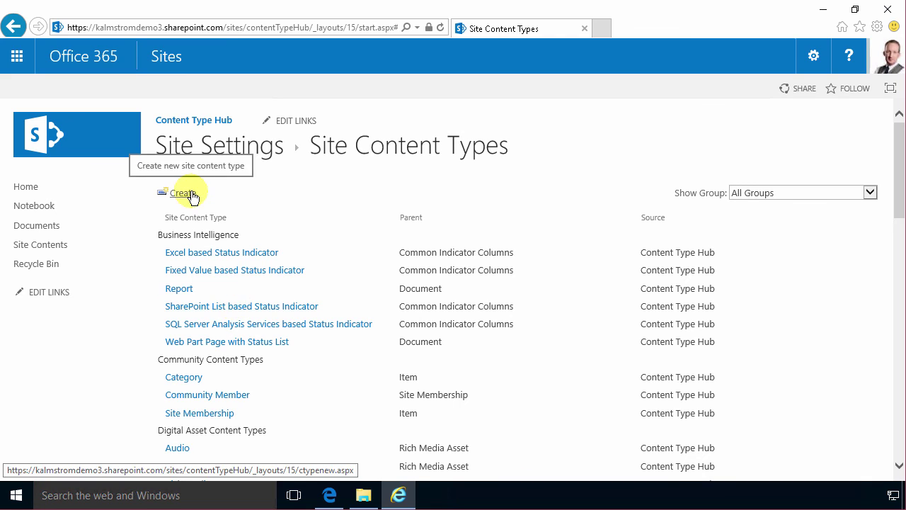
# Create 'Contoso Phone Message' with parent List Content Types > Item in new group 'Contoso'
pyautogui.click(192, 193)
pyautogui.write('Contoso Phone Message')
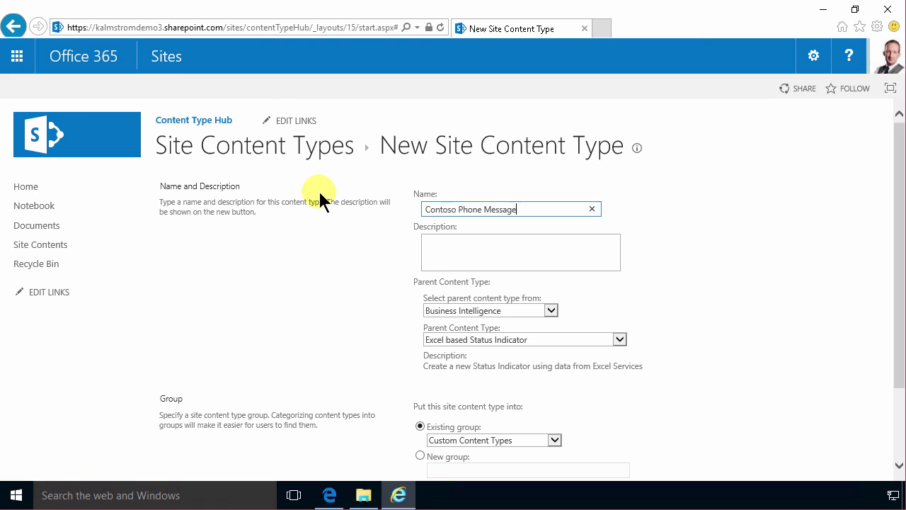
pyautogui.click(532, 307)
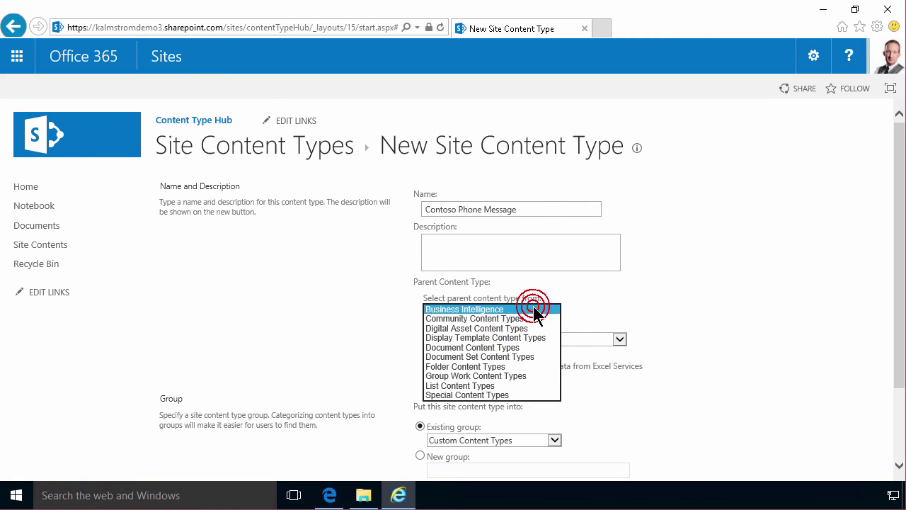
pyautogui.click(471, 385)
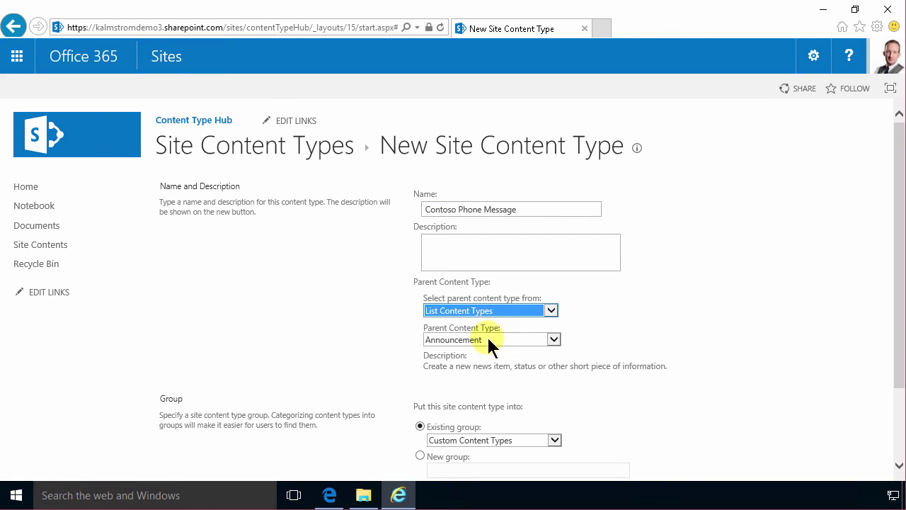
pyautogui.click(496, 340)
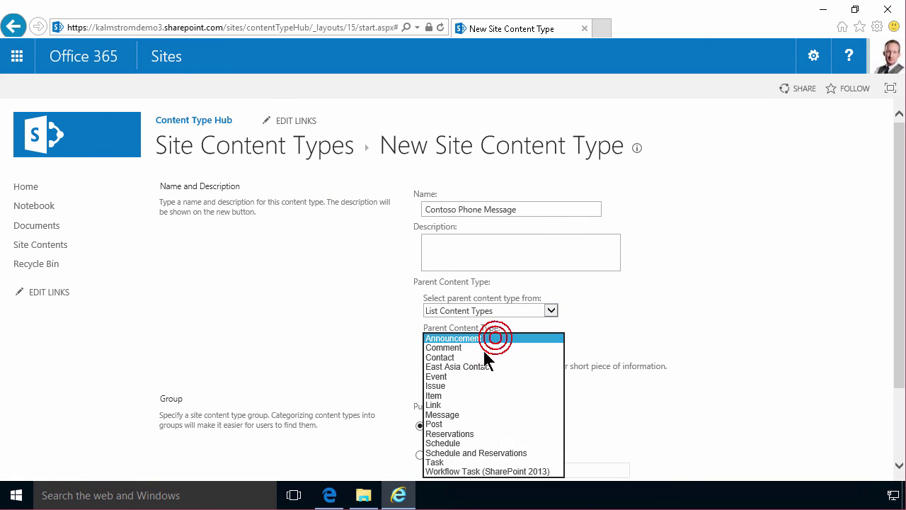
pyautogui.click(448, 396)
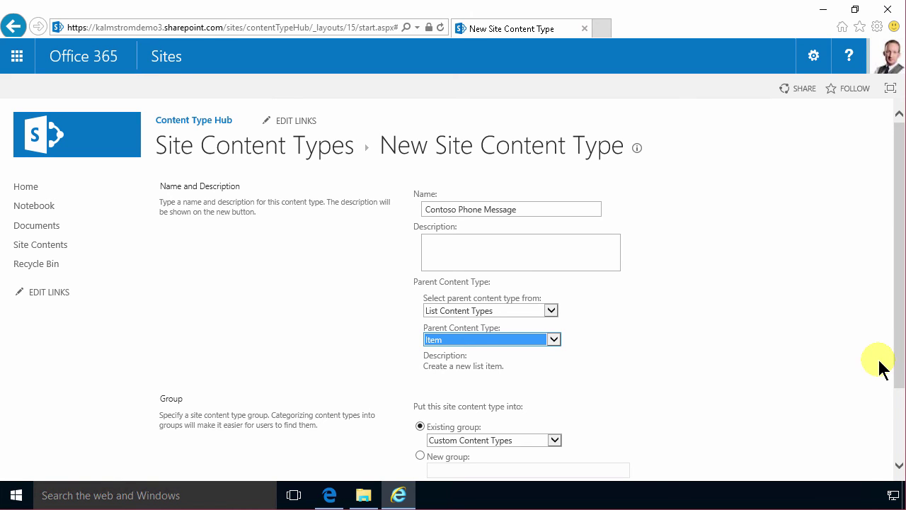
pyautogui.moveTo(900, 363); pyautogui.dragTo(899, 437)
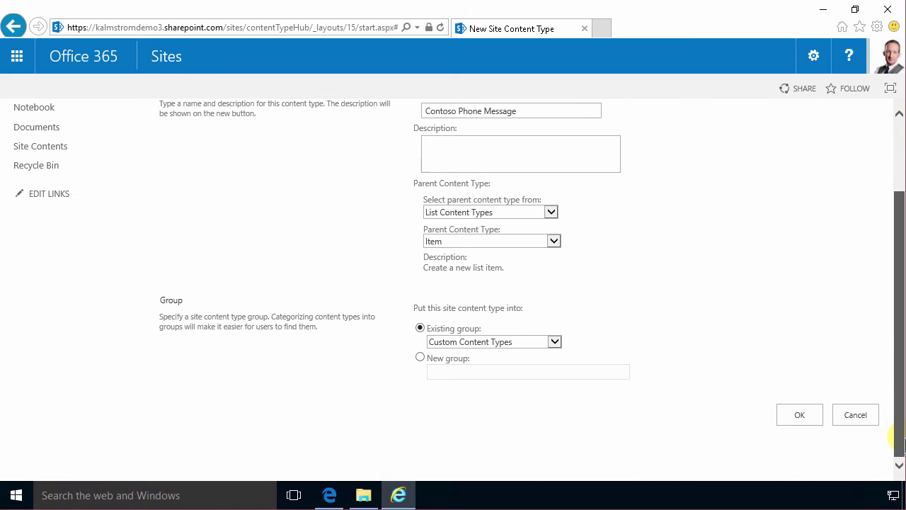
pyautogui.click(422, 357)
pyautogui.write('Contoso')
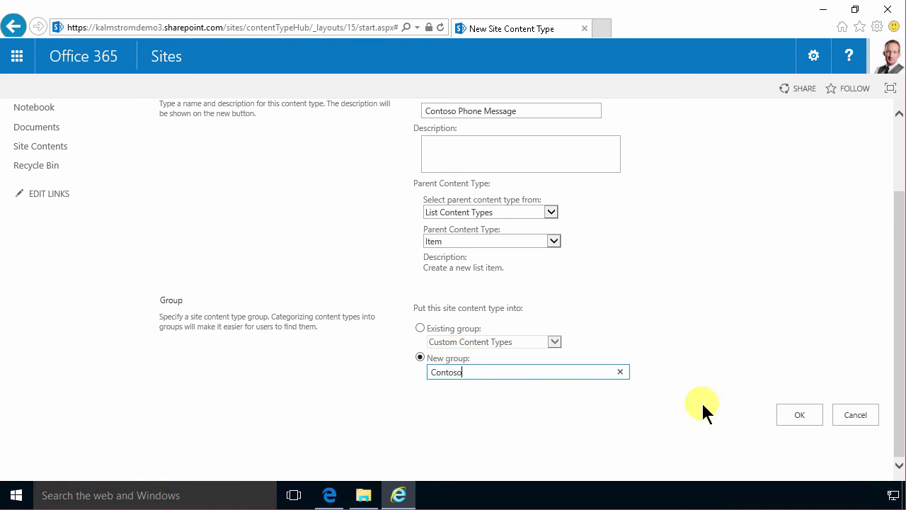
pyautogui.click(793, 416)
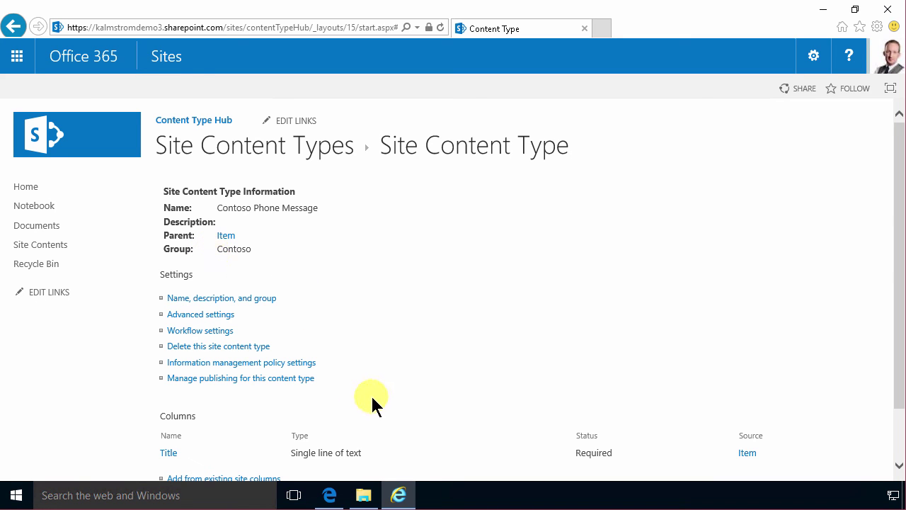
# Define single-line text column 'Name of caller' in new group 'Contoso', updating inheriting types
pyautogui.scroll(-1, 391, 349)
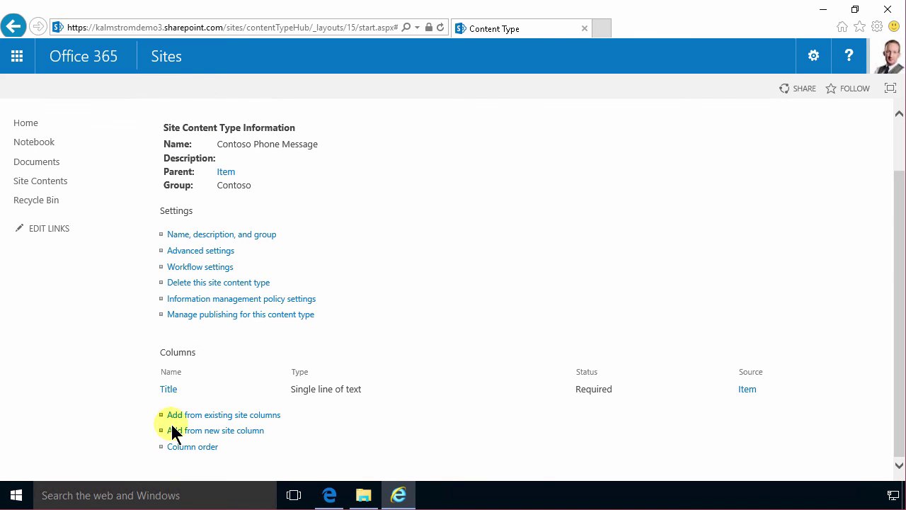
pyautogui.click(213, 429)
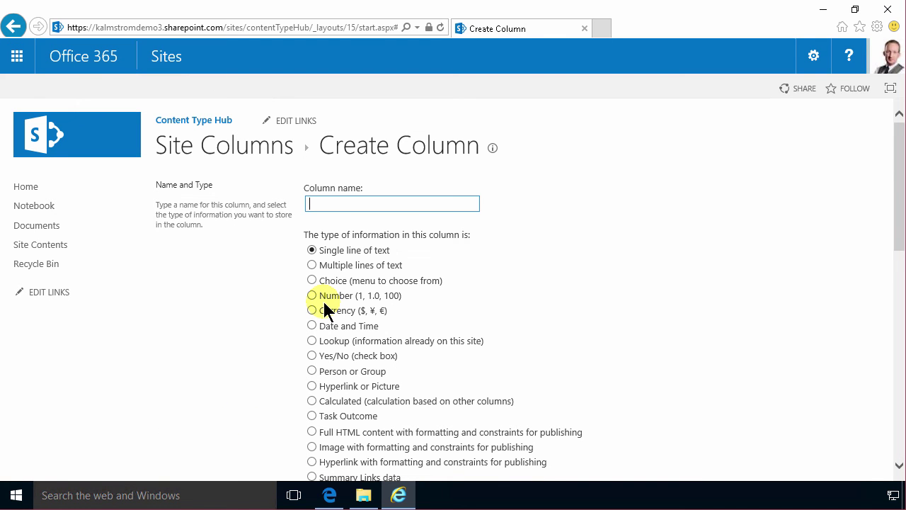
pyautogui.write('Name of caller')
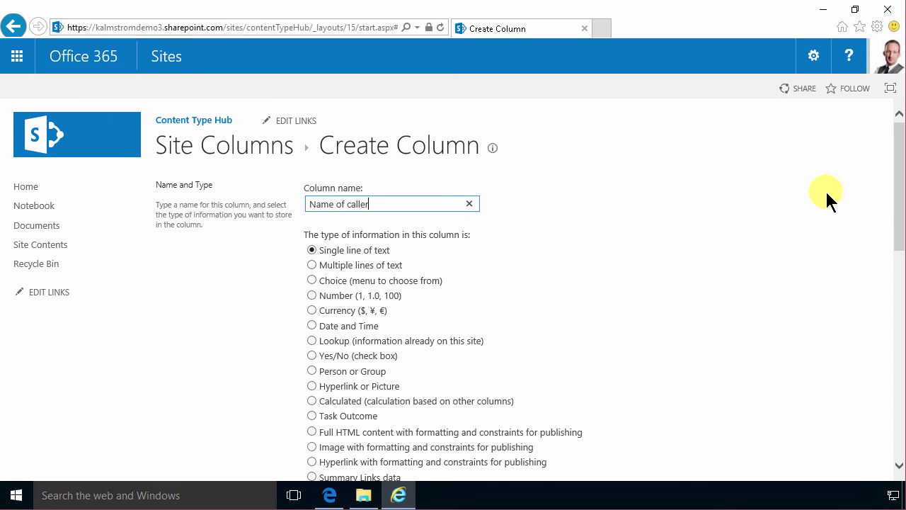
pyautogui.moveTo(900, 208); pyautogui.dragTo(896, 340)
pyautogui.click(311, 215)
pyautogui.click(343, 228)
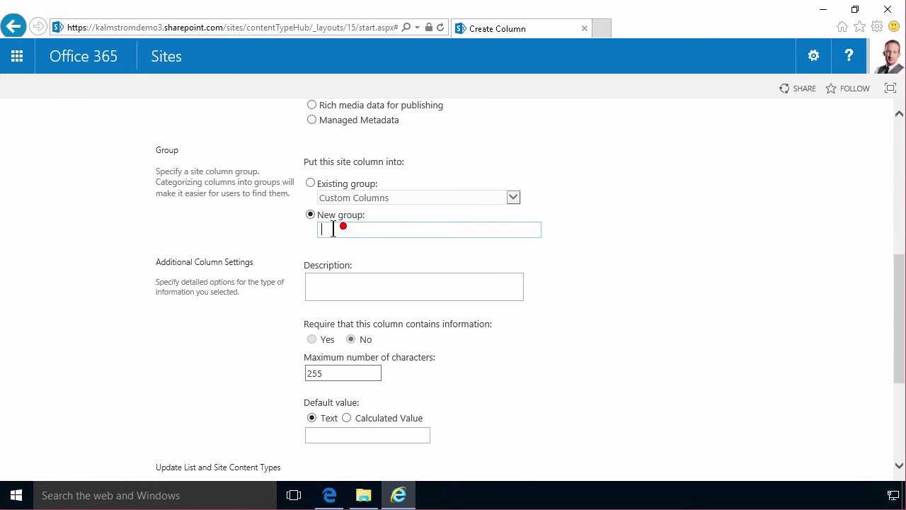
pyautogui.write('Contoso')
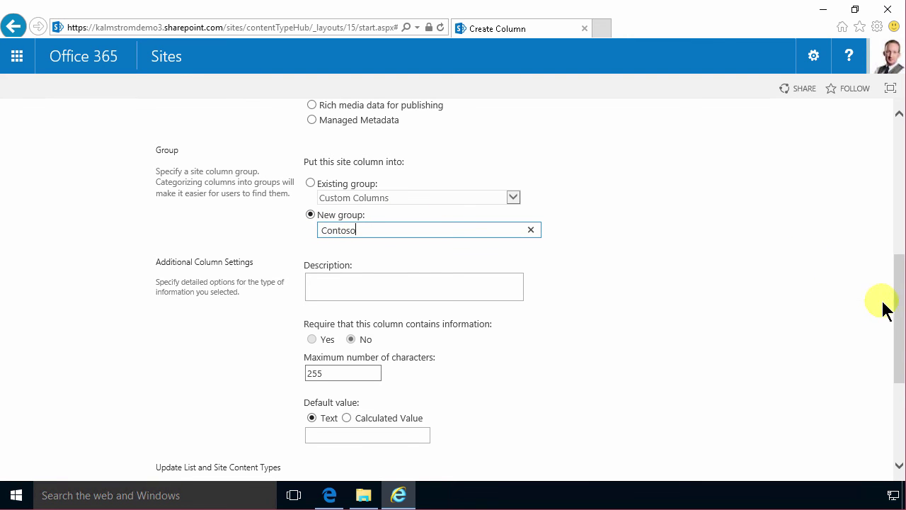
pyautogui.moveTo(902, 320); pyautogui.dragTo(894, 404)
pyautogui.click(320, 292)
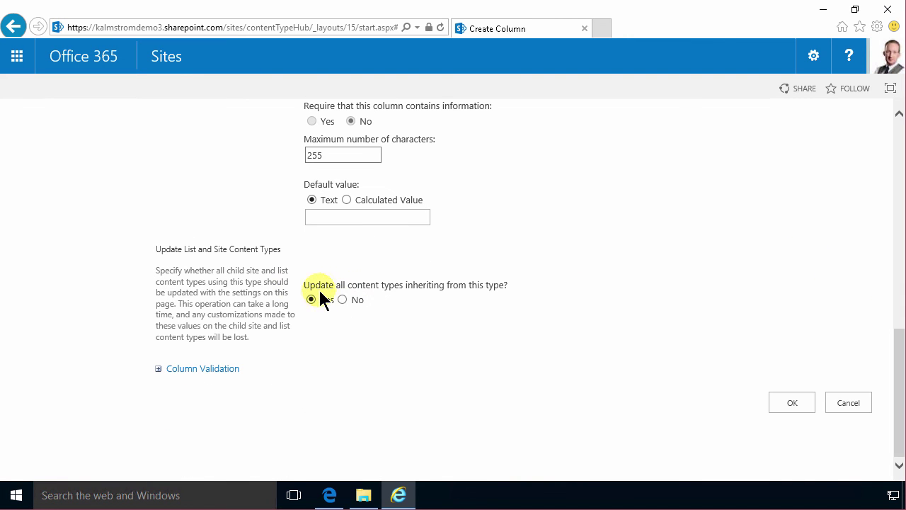
# Save the Name of caller column and start a new site column named 'Called'
pyautogui.click(792, 404)
pyautogui.scroll(-2, 385, 374)
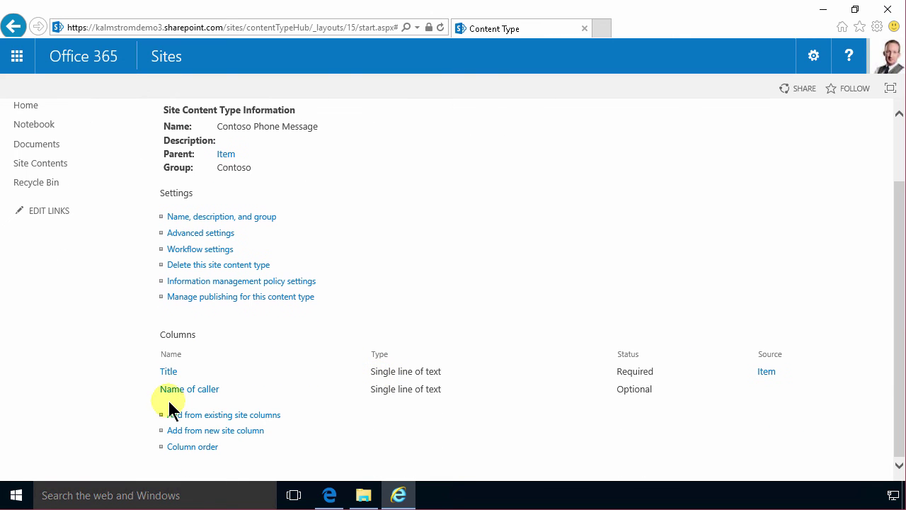
pyautogui.click(227, 431)
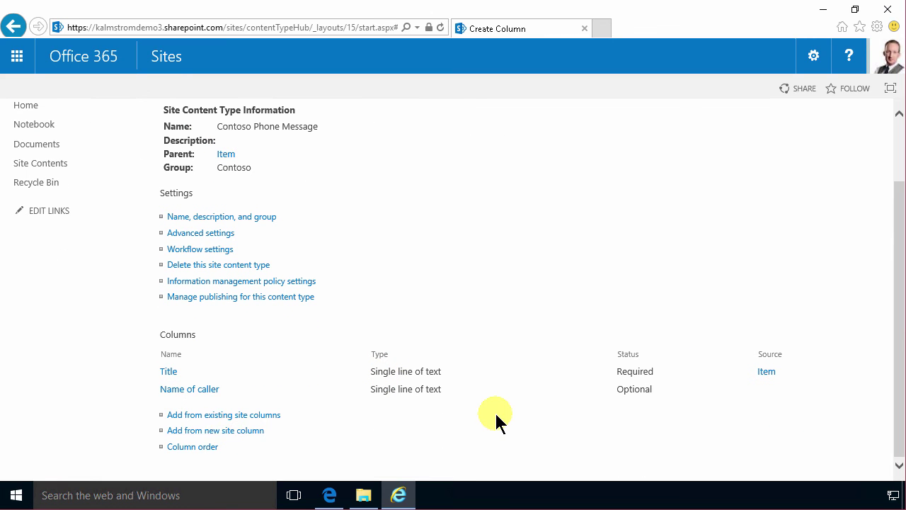
pyautogui.write('P')
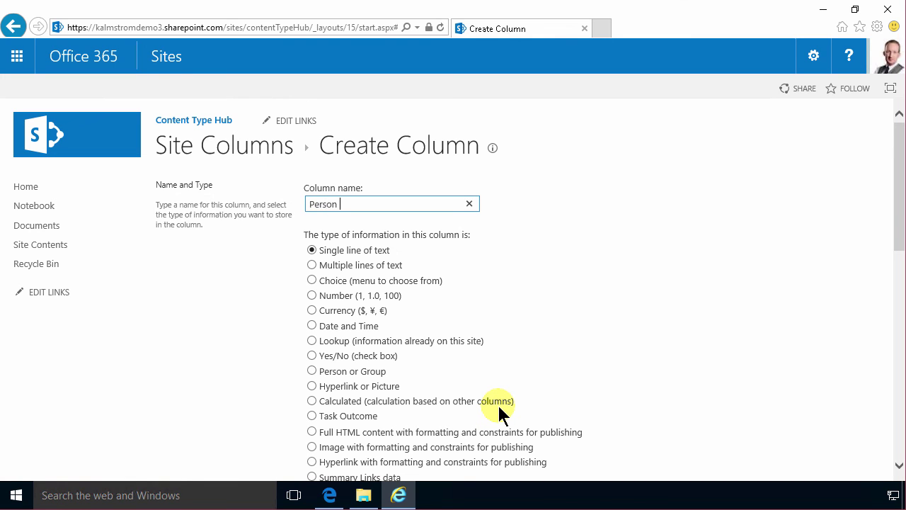
pyautogui.write('er')
pyautogui.press('BackSpace')
pyautogui.press('BackSpace')
pyautogui.press('BackSpace')
pyautogui.write('Cal')
# Make Called a Person or Group column in Contoso, described 'Select the person who was cal…', and save
pyautogui.scroll(-3, 654, 362)
pyautogui.click(349, 411)
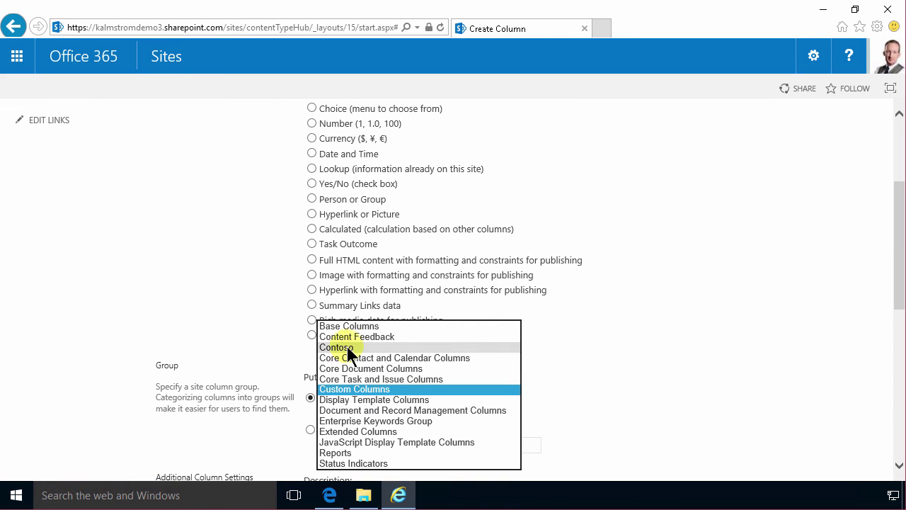
pyautogui.click(347, 346)
pyautogui.scroll(2, 390, 187)
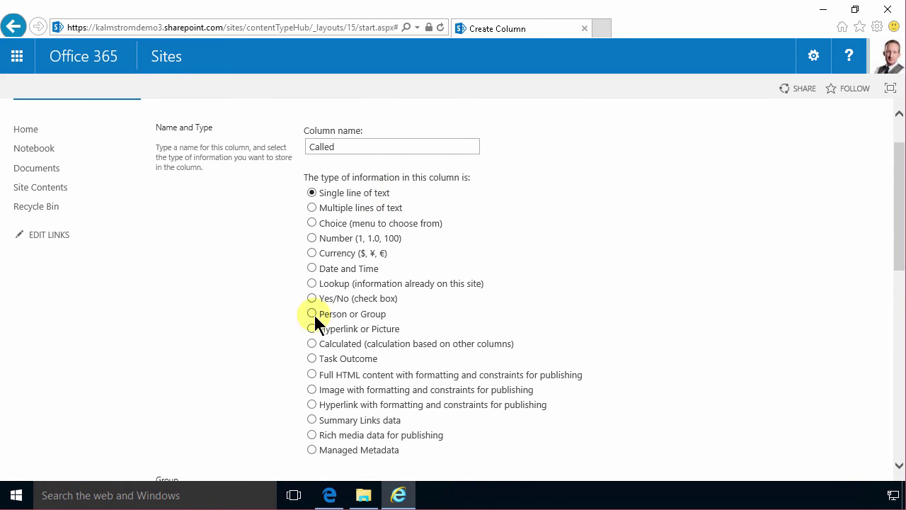
pyautogui.click(312, 314)
pyautogui.moveTo(896, 235); pyautogui.dragTo(896, 375)
pyautogui.click(425, 253)
pyautogui.write('Select the person ')
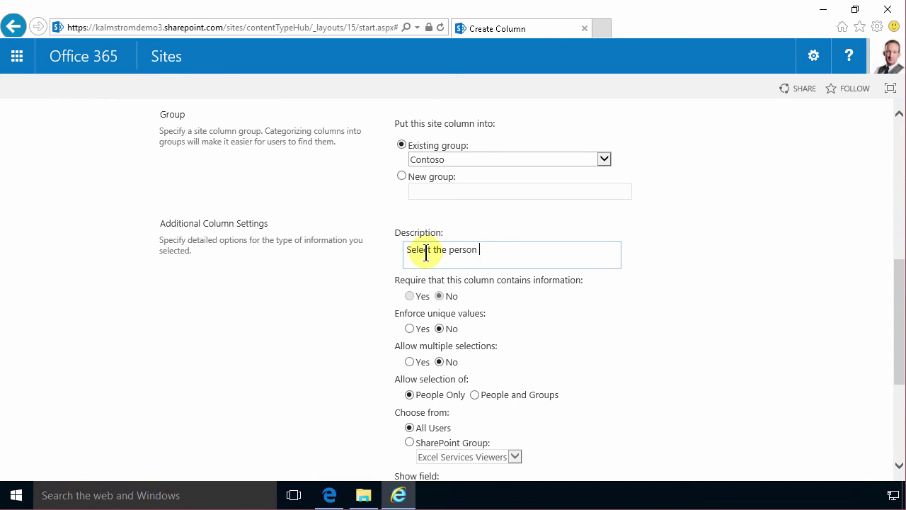
pyautogui.write('who was called')
pyautogui.moveTo(900, 370); pyautogui.dragTo(898, 449)
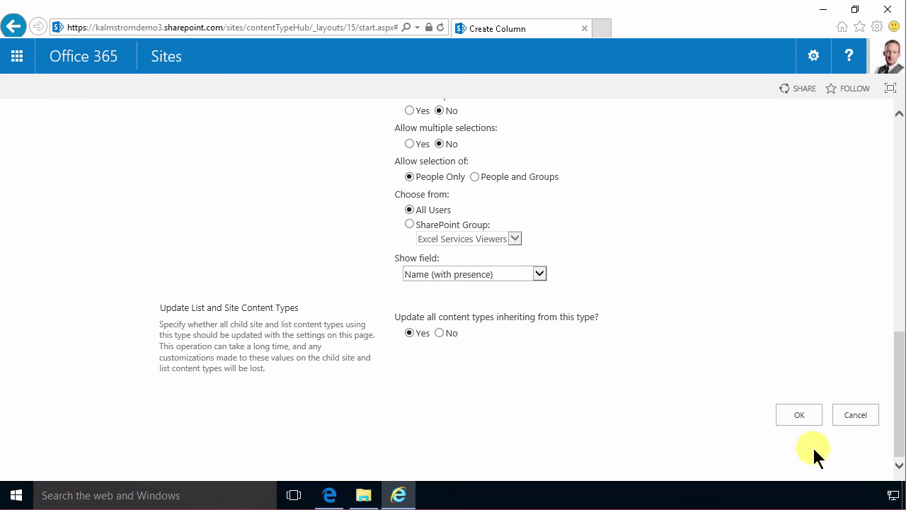
pyautogui.click(796, 413)
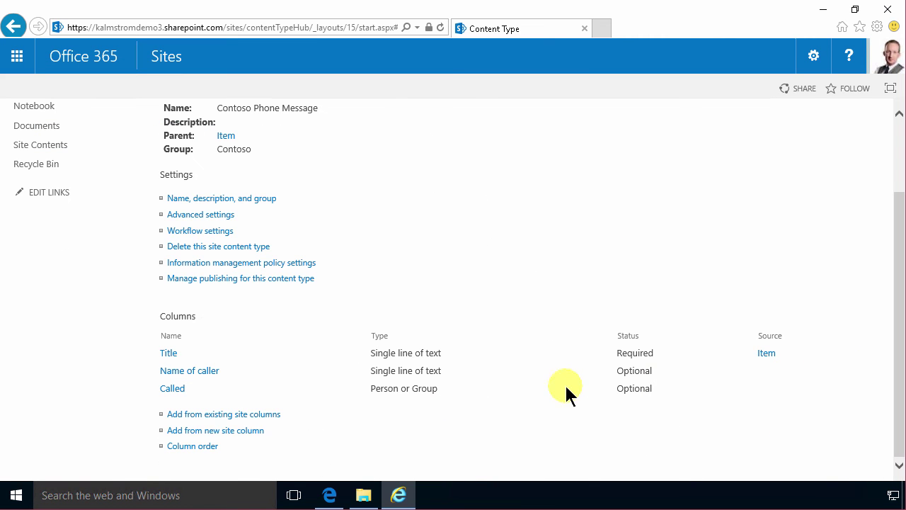
# Add Yes/No column 'Call returned' in existing group Contoso with default value No
pyautogui.click(216, 432)
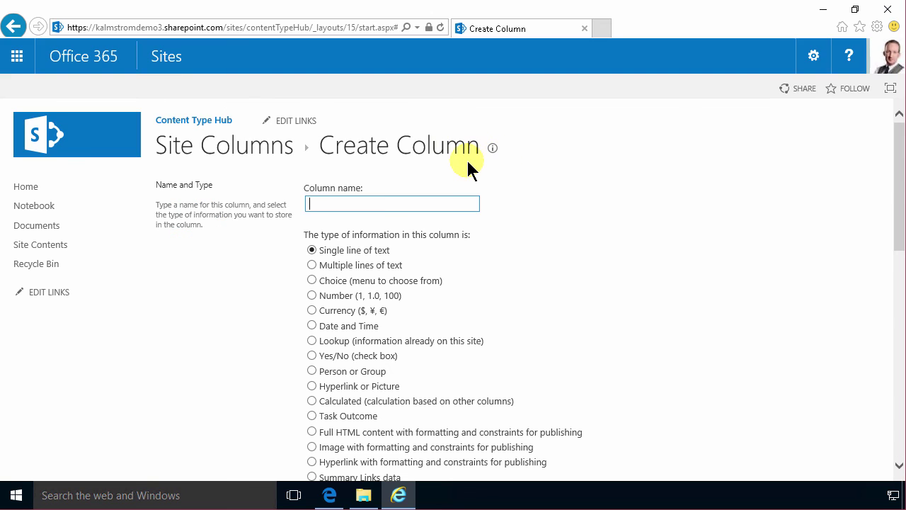
pyautogui.write('Call returned')
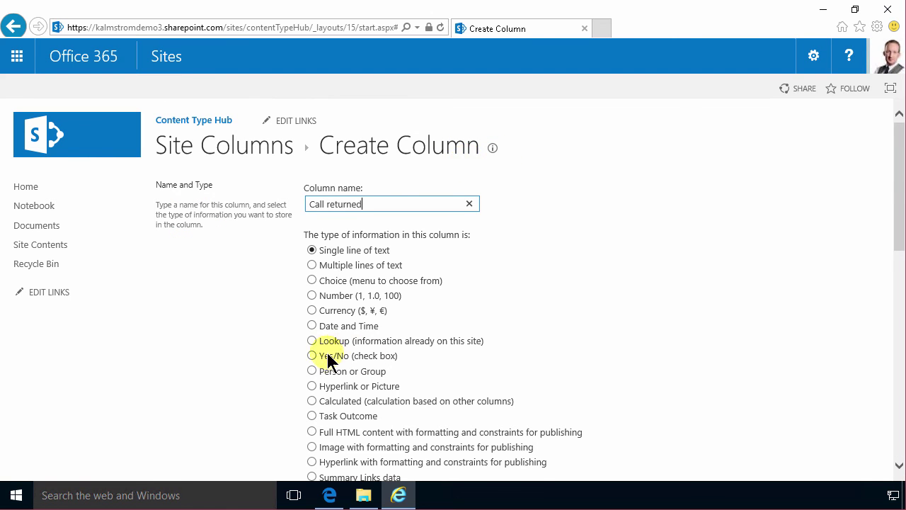
pyautogui.click(312, 356)
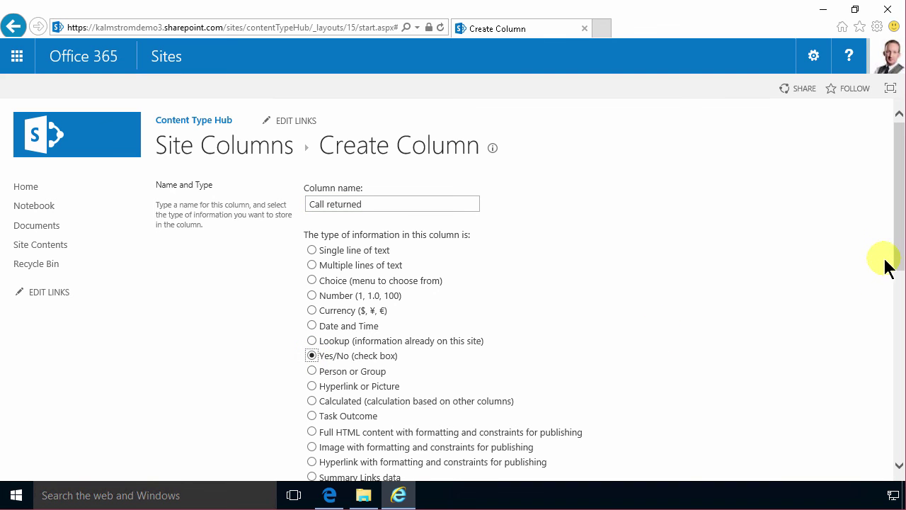
pyautogui.scroll(-5, 901, 243)
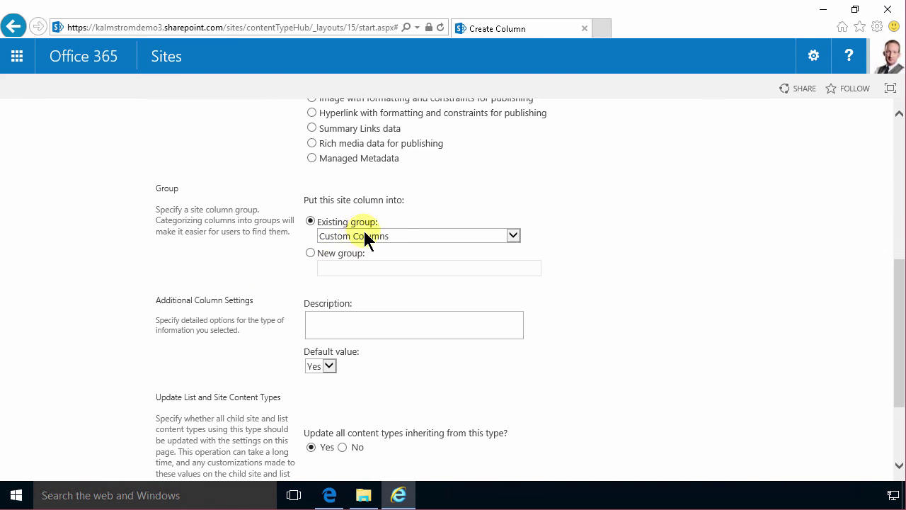
pyautogui.click(363, 234)
pyautogui.click(346, 181)
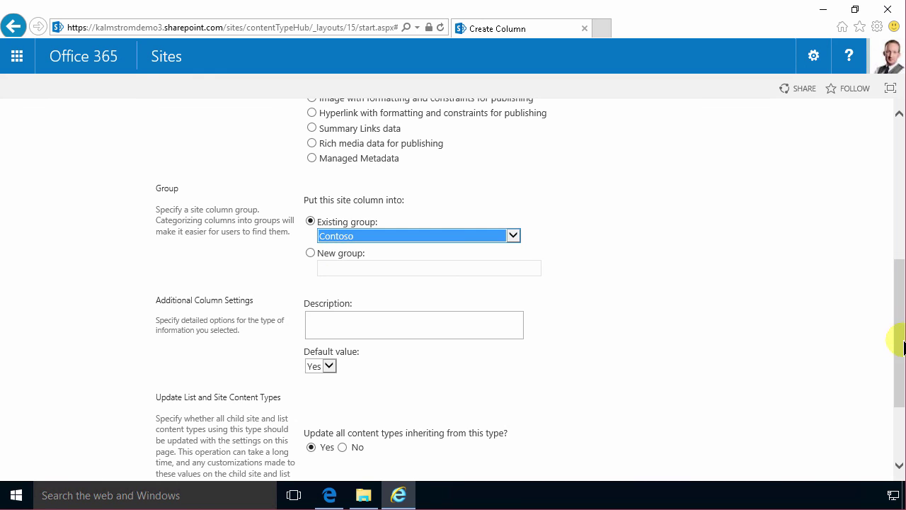
pyautogui.scroll(-3, 901, 361)
pyautogui.click(325, 238)
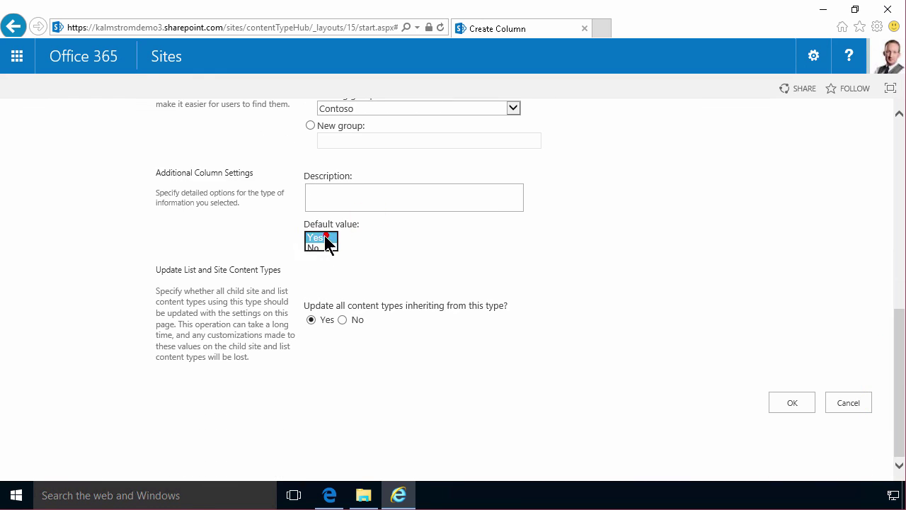
pyautogui.click(316, 248)
pyautogui.click(776, 405)
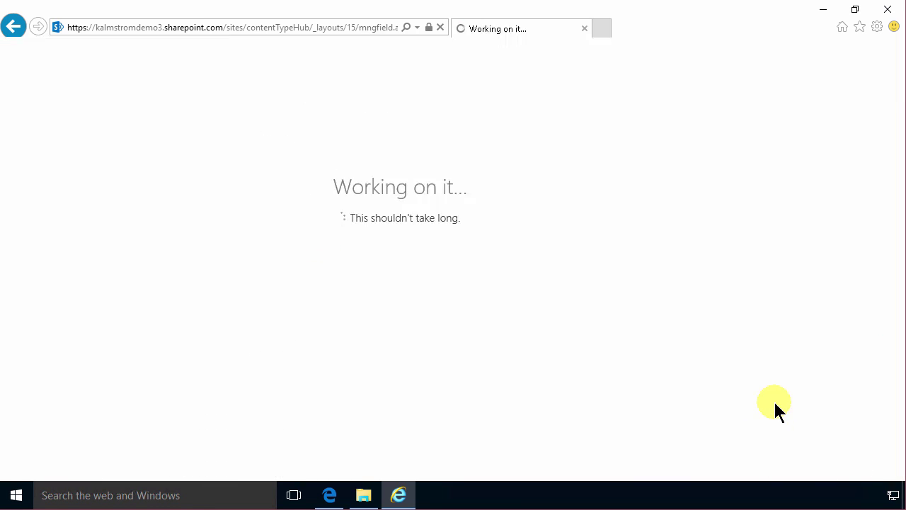
pyautogui.scroll(-1, 892, 393)
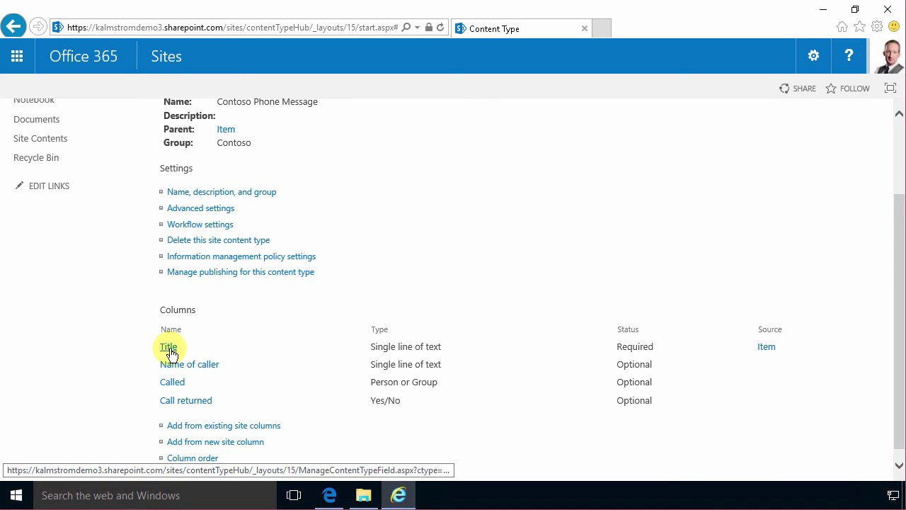
# Publish Contoso Phone Message through 'Manage publishing for this content type' with Publish selected
pyautogui.click(170, 351)
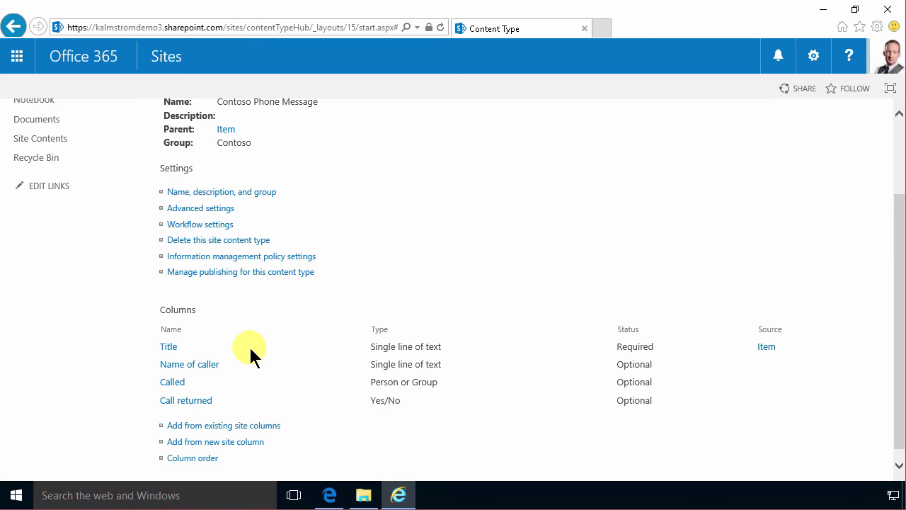
pyautogui.scroll(1, 250, 348)
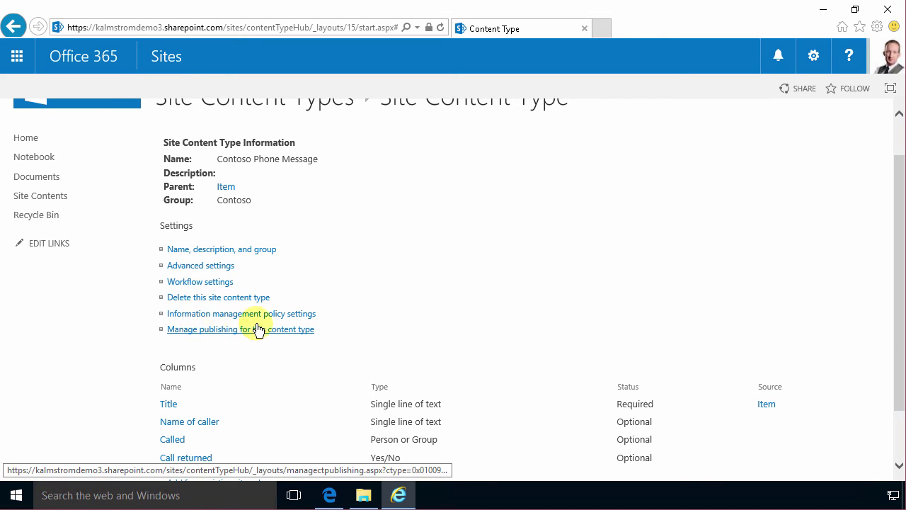
pyautogui.scroll(1, 351, 312)
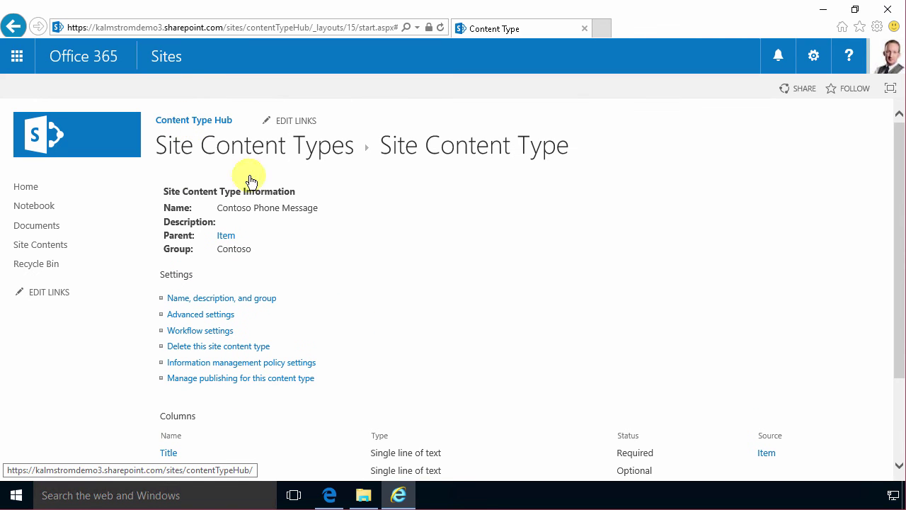
pyautogui.click(247, 381)
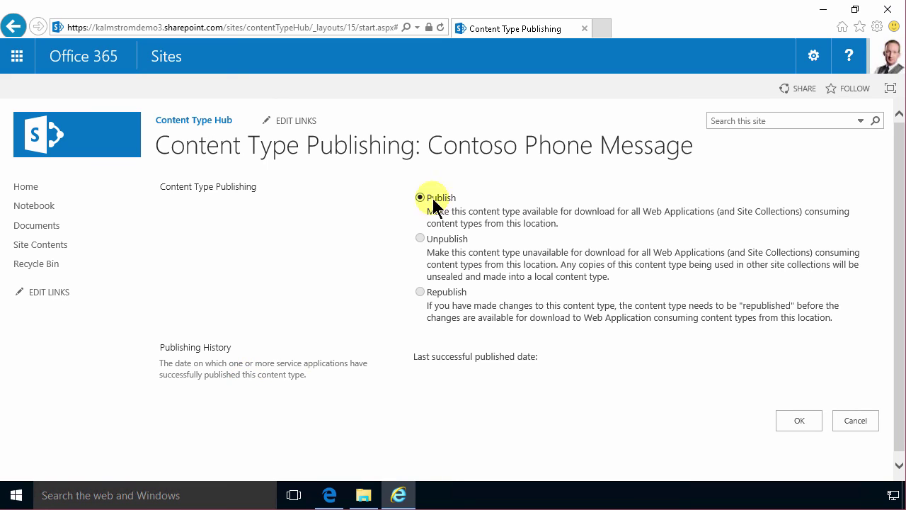
pyautogui.click(808, 422)
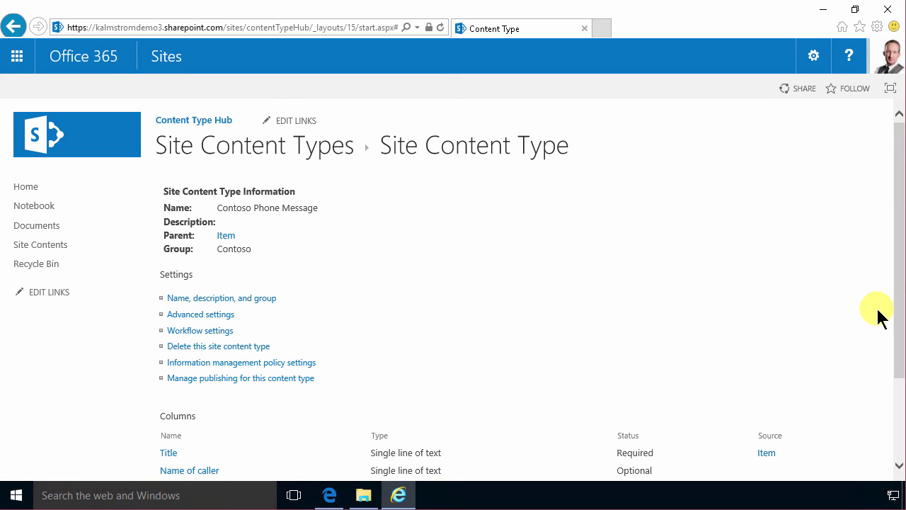
# Open the HR site's Site content types and keep Show Group on all groups
pyautogui.click(171, 56)
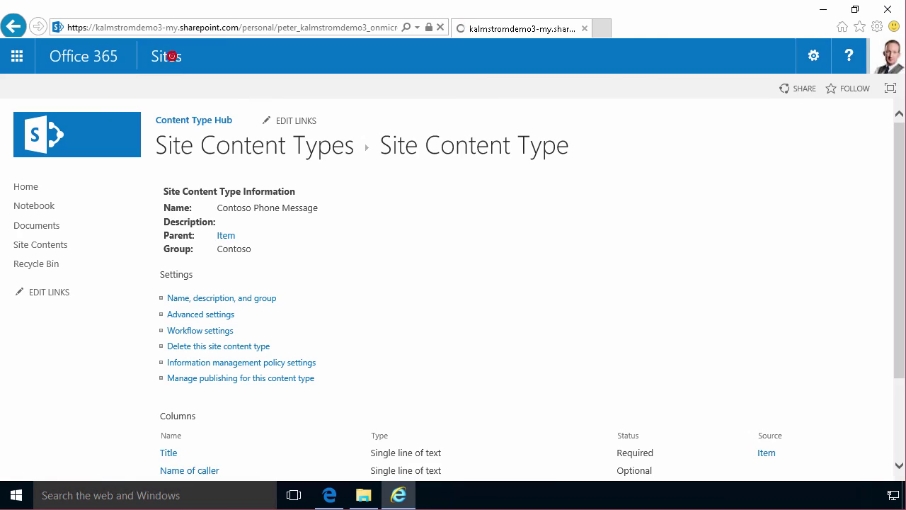
pyautogui.scroll(-3, 397, 379)
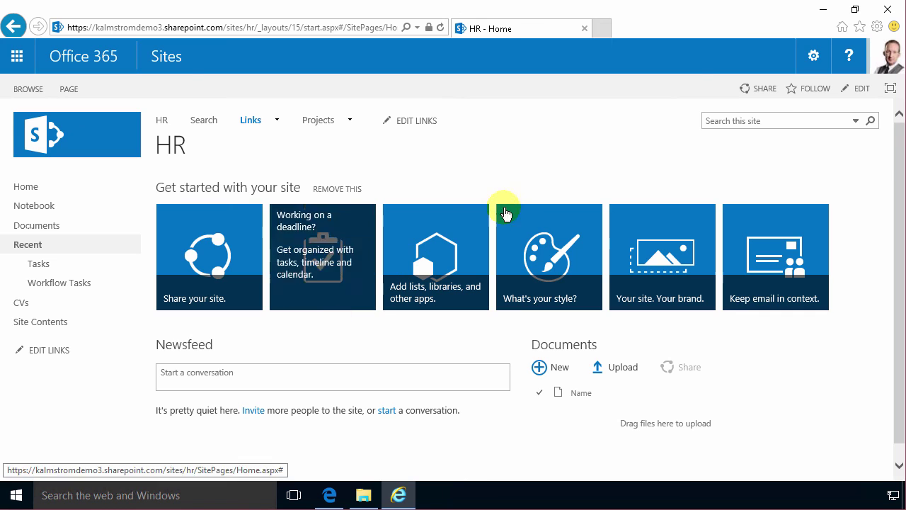
pyautogui.click(814, 56)
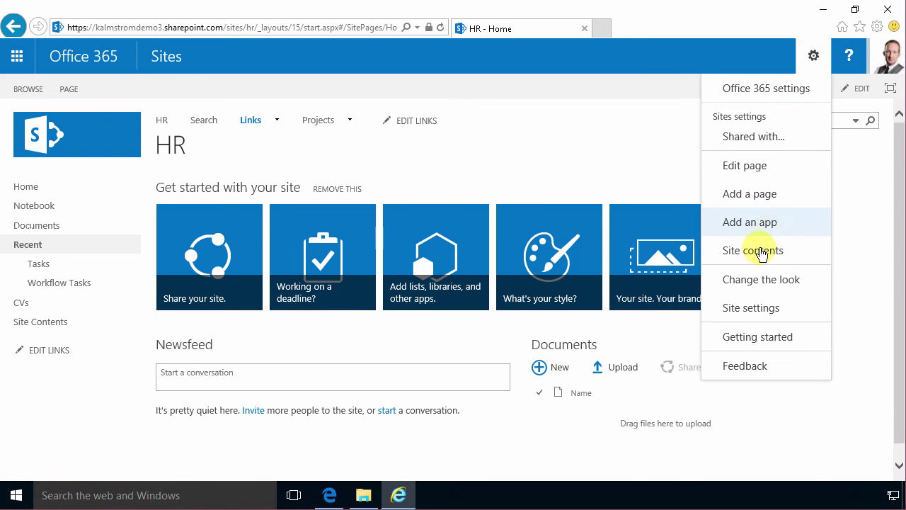
pyautogui.click(755, 307)
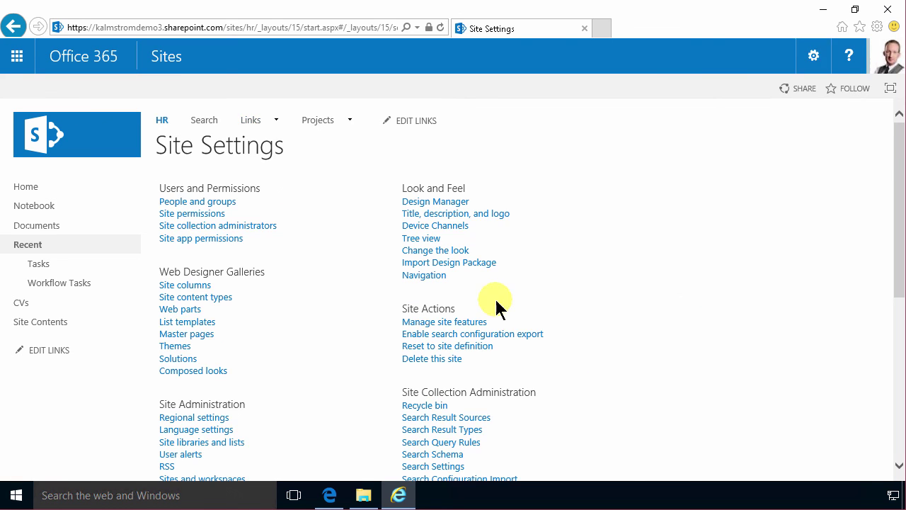
pyautogui.click(220, 299)
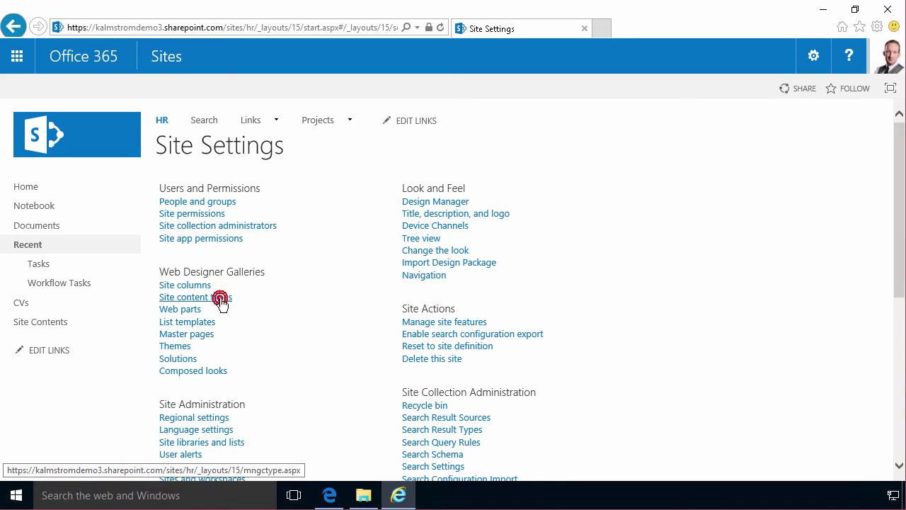
pyautogui.click(812, 190)
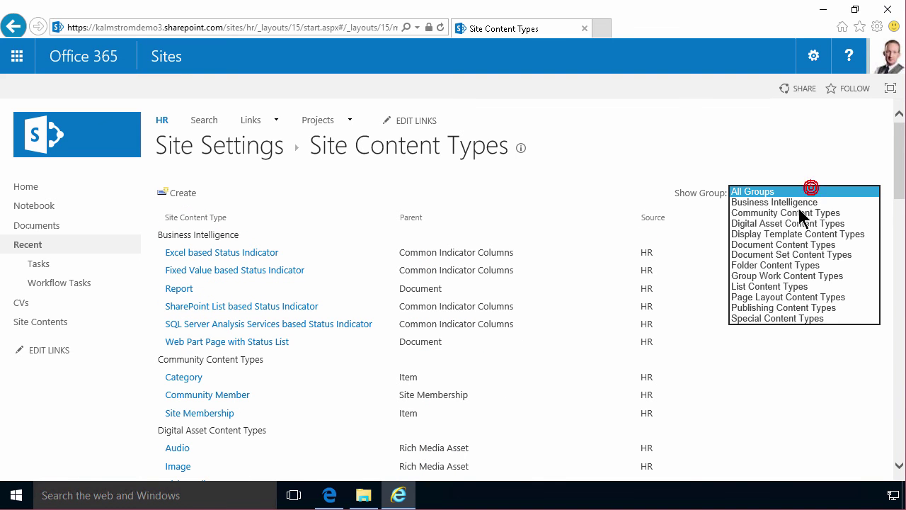
pyautogui.click(639, 181)
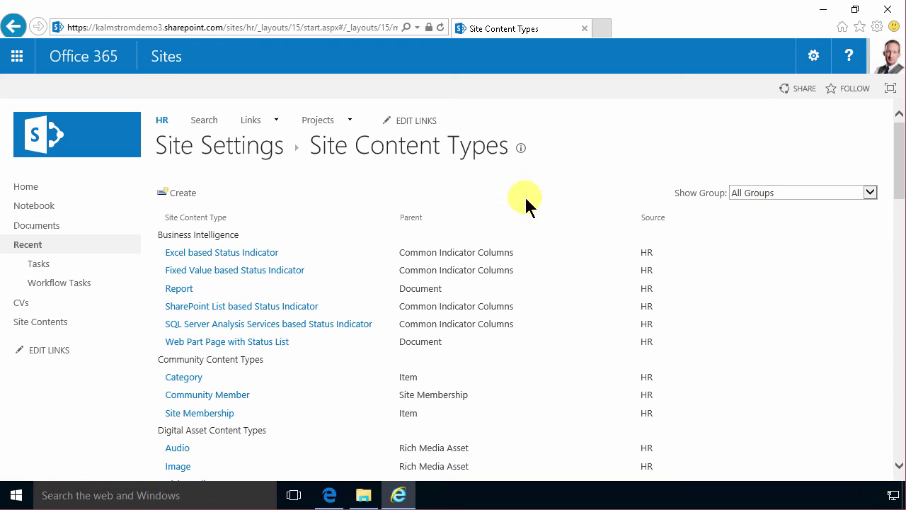
pyautogui.click(213, 146)
pyautogui.scroll(-4, 538, 347)
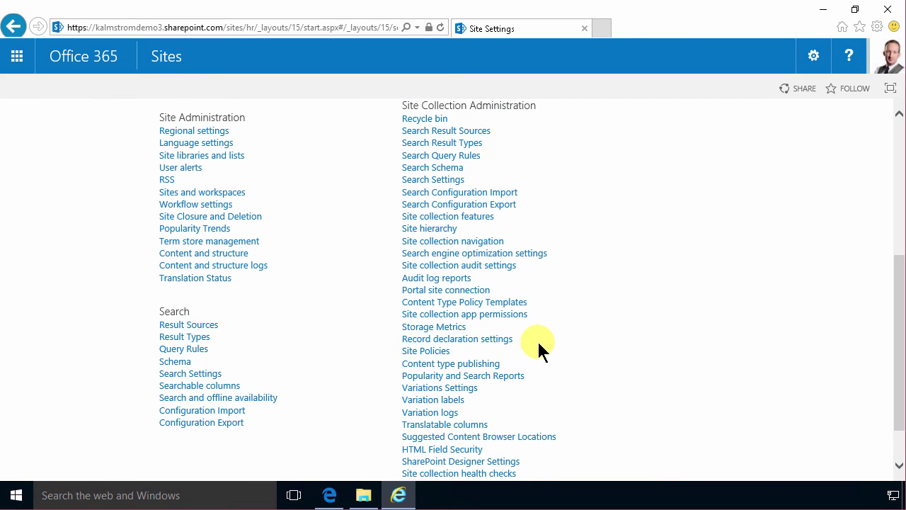
pyautogui.scroll(-1, 535, 354)
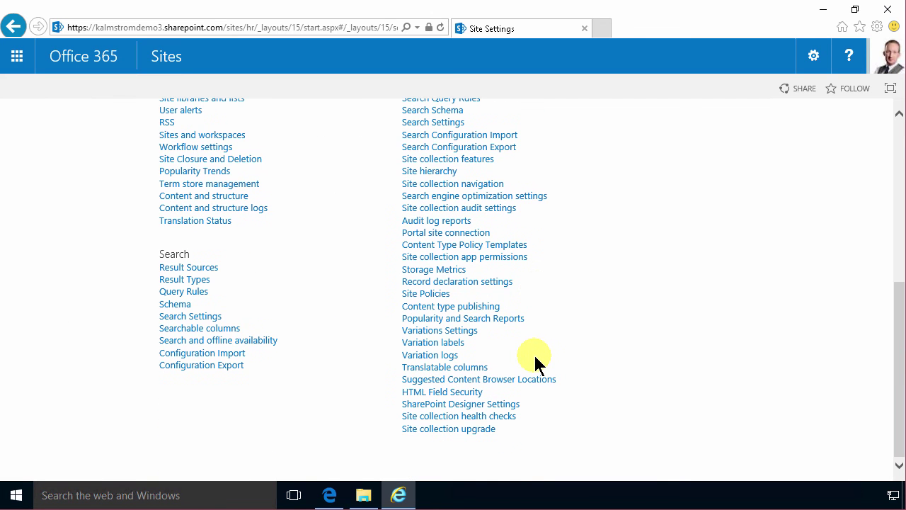
pyautogui.click(459, 309)
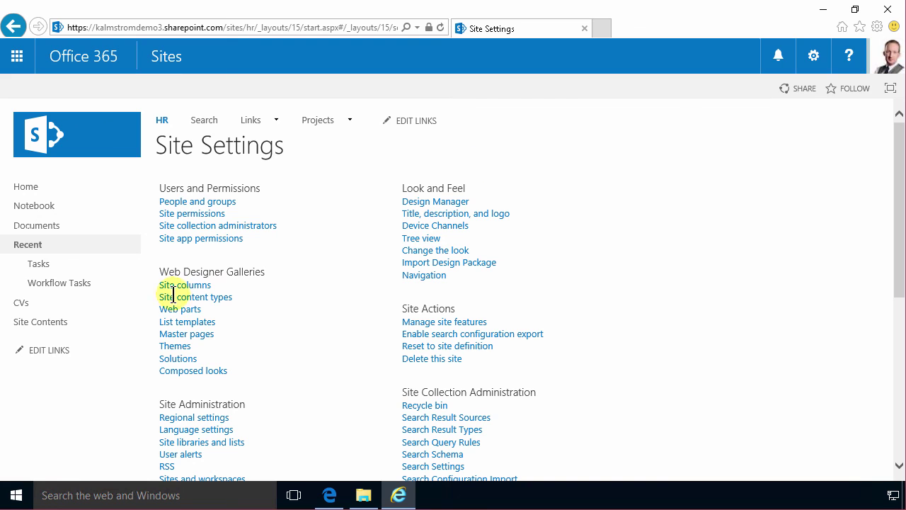
pyautogui.click(197, 297)
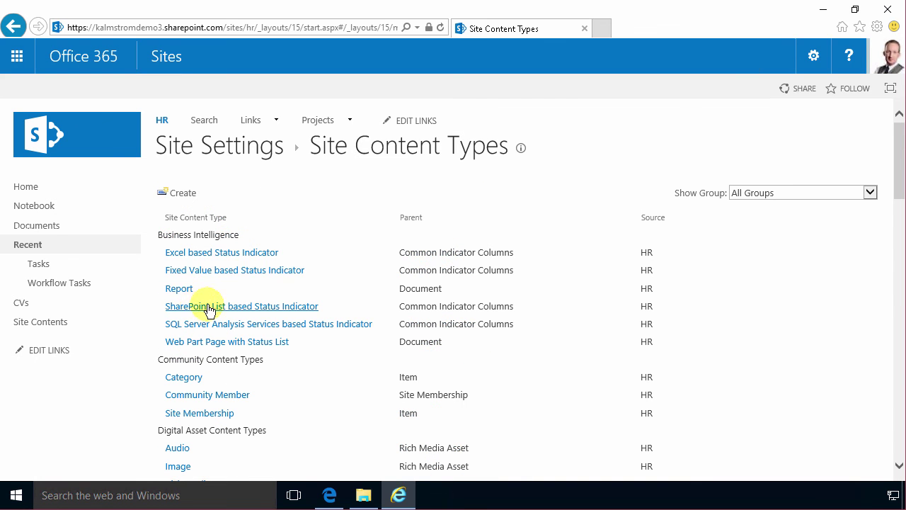